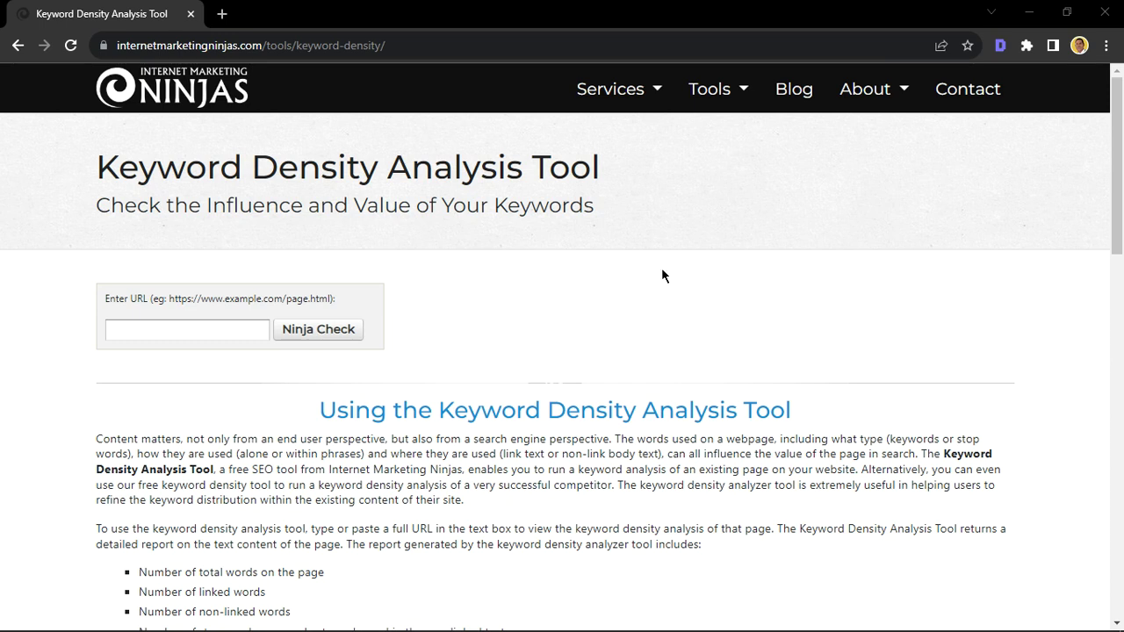
left_click(436, 36)
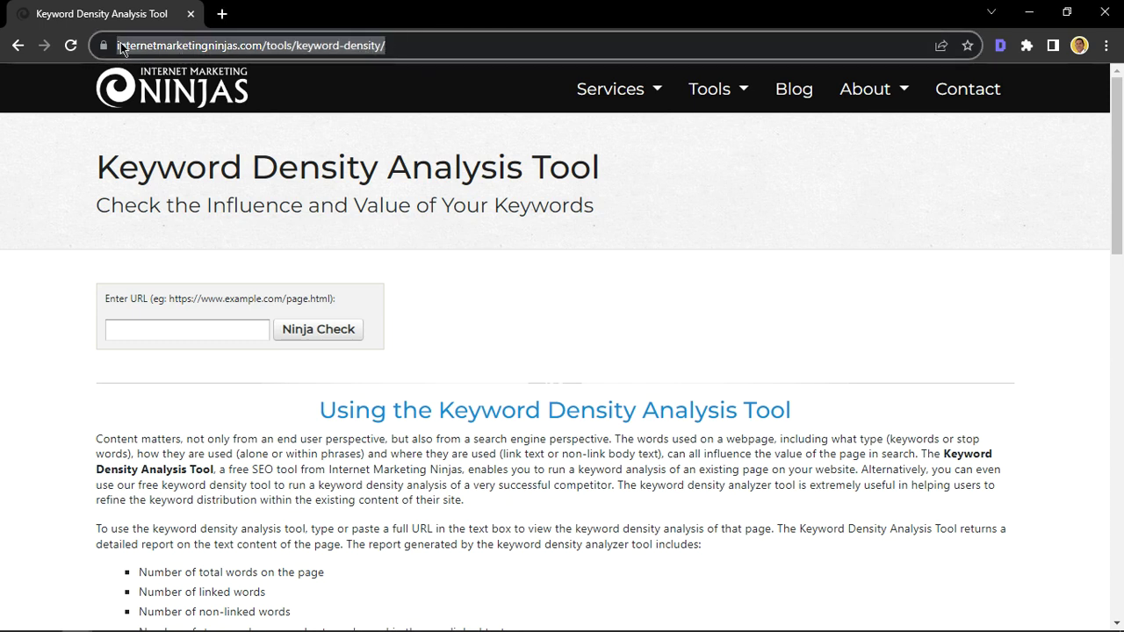
left_click(594, 303)
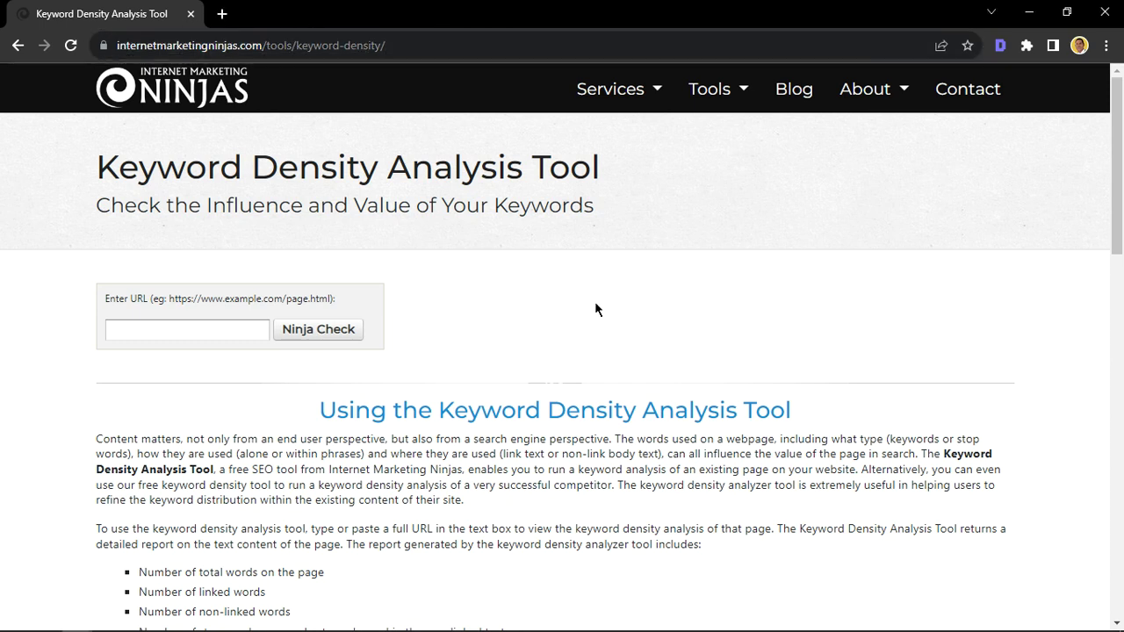
Run a keyword density check on pearllemon.com.
left_click(177, 330)
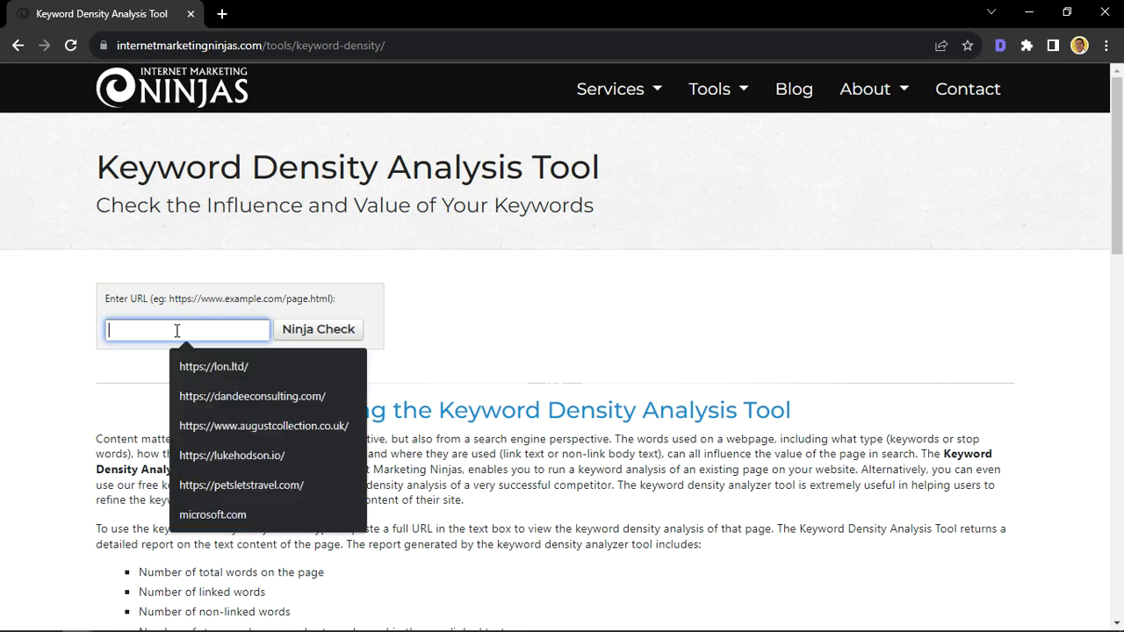
type("per")
key("BackSpace")
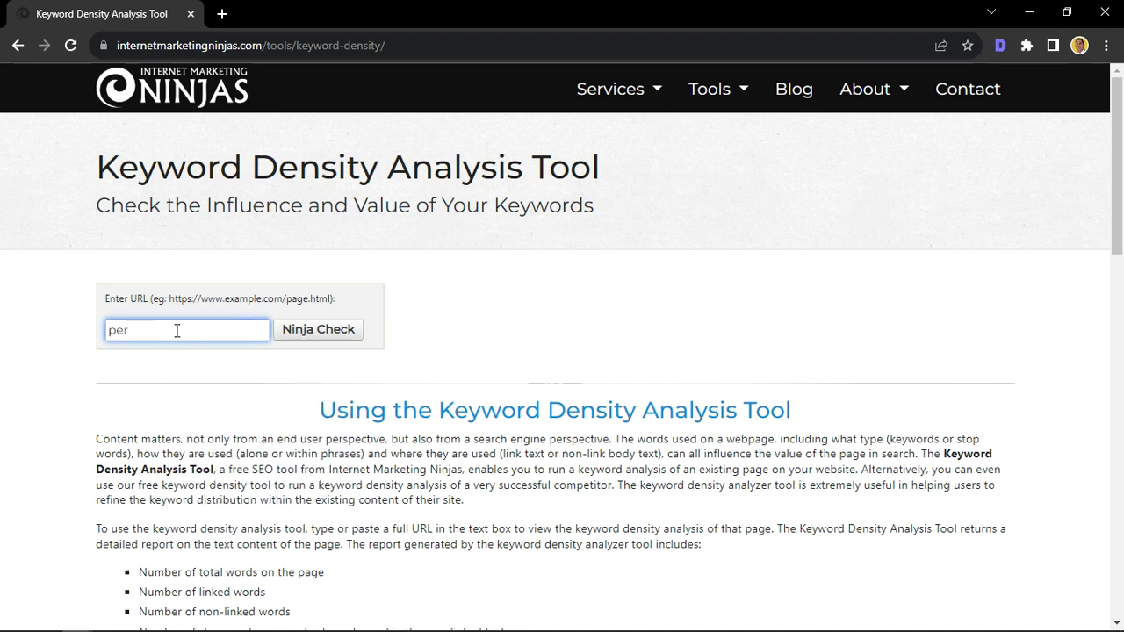
type("ar")
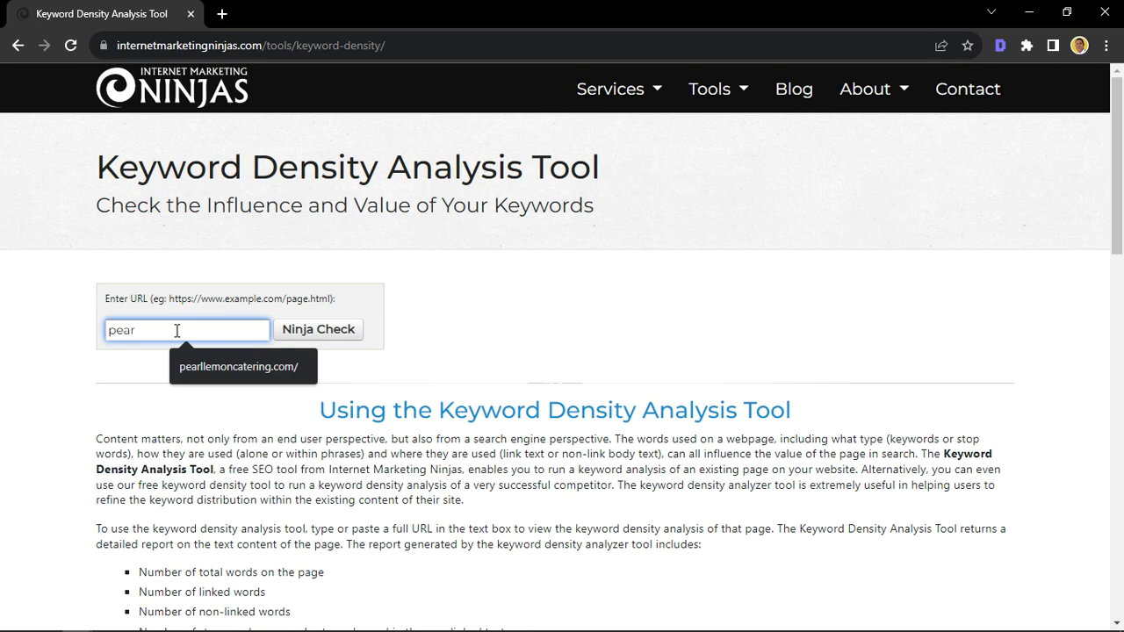
type("llemon.com")
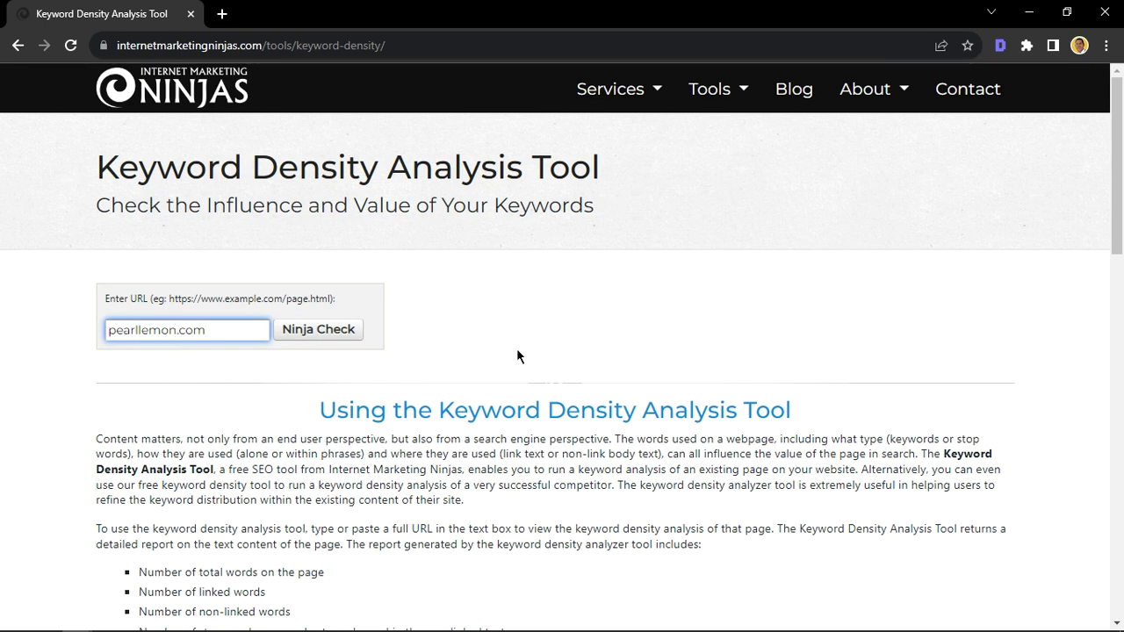
left_click(319, 331)
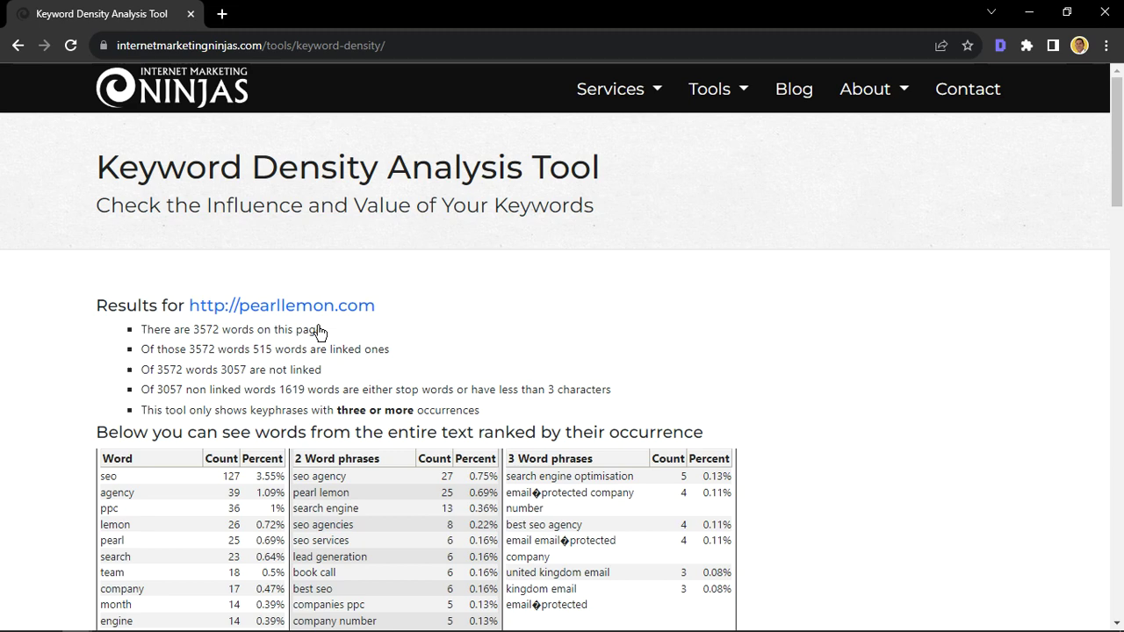
Review the results summary for the page's total word count and its number of non-linked words.
scroll(318, 332, "down", 1)
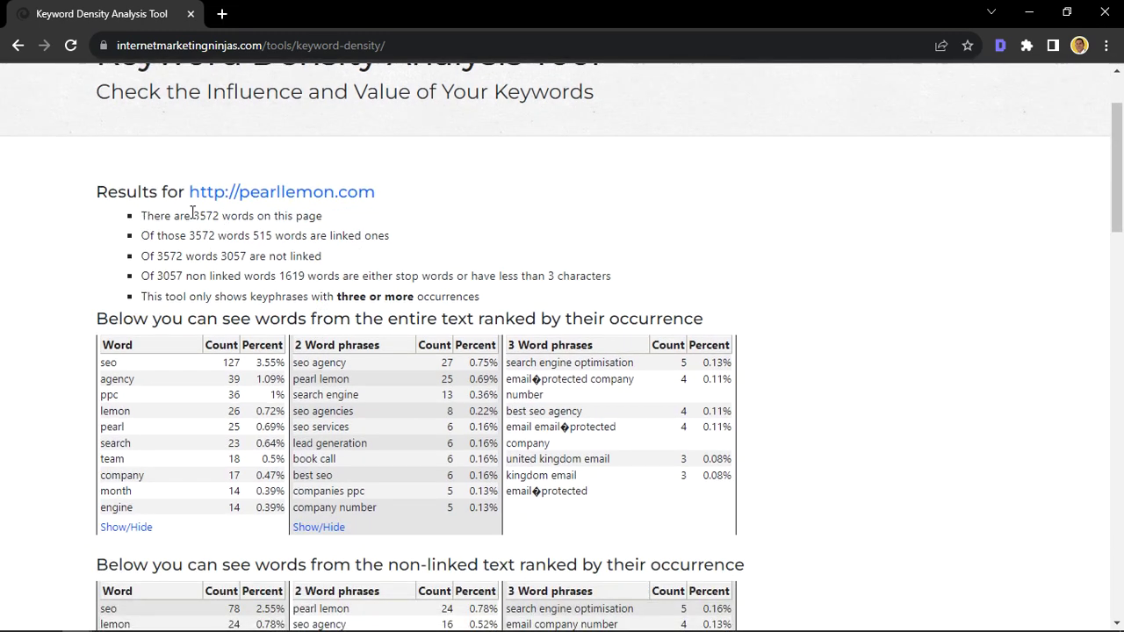
left_click_drag(193, 214, 339, 216)
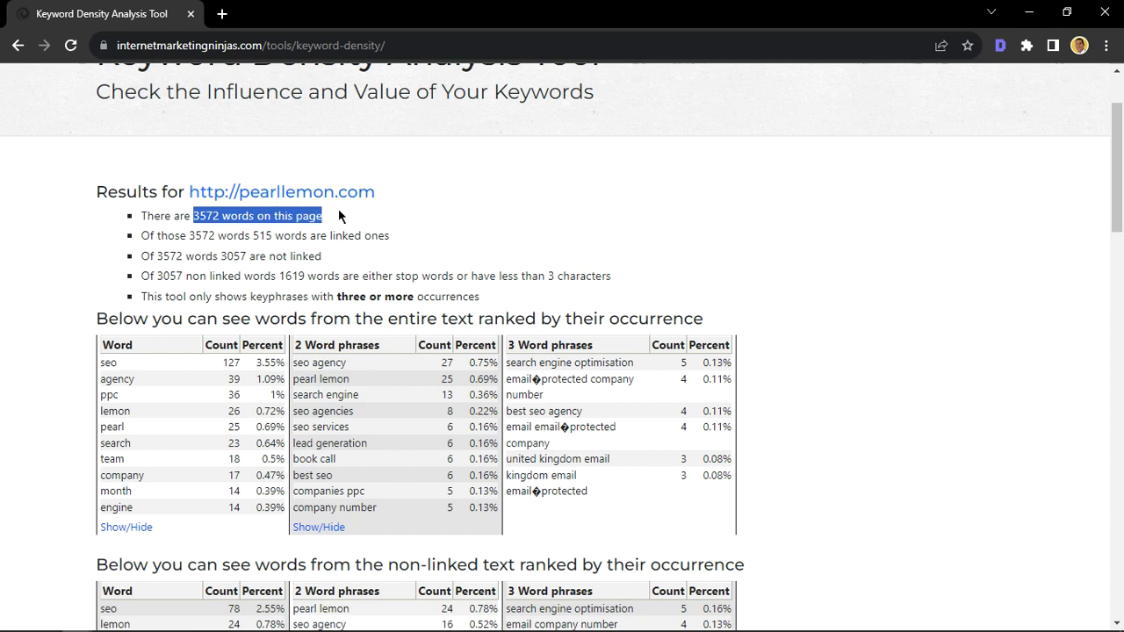
left_click(338, 216)
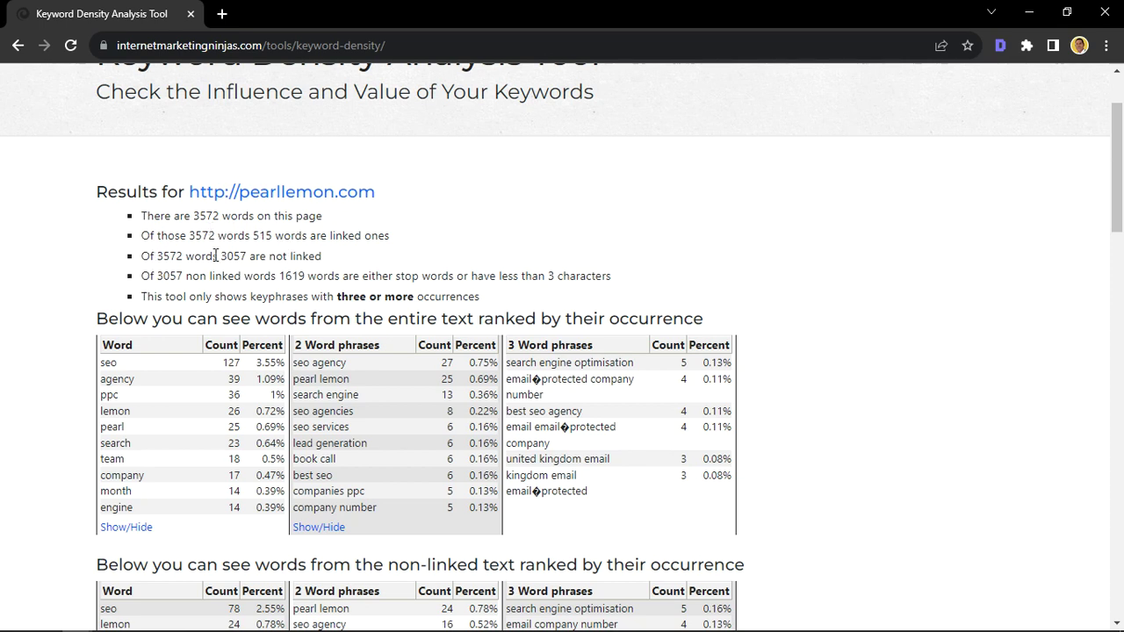
mouse_move(322, 255)
left_mouse_down()
mouse_move(142, 261)
mouse_move(303, 255)
left_mouse_up()
left_click(303, 256)
Expand the full single-word list for the entire text and review the words' counts and percentages.
scroll(301, 260, "down", 1)
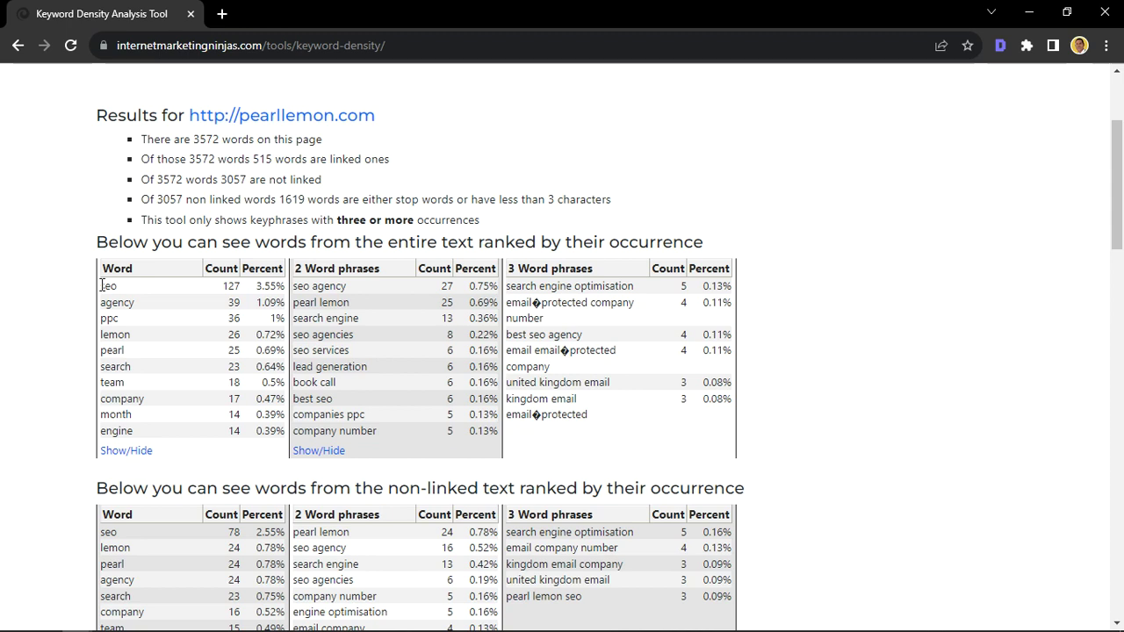
left_click_drag(102, 285, 124, 292)
left_click_drag(222, 286, 282, 287)
left_click(110, 450)
scroll(108, 455, "down", 15)
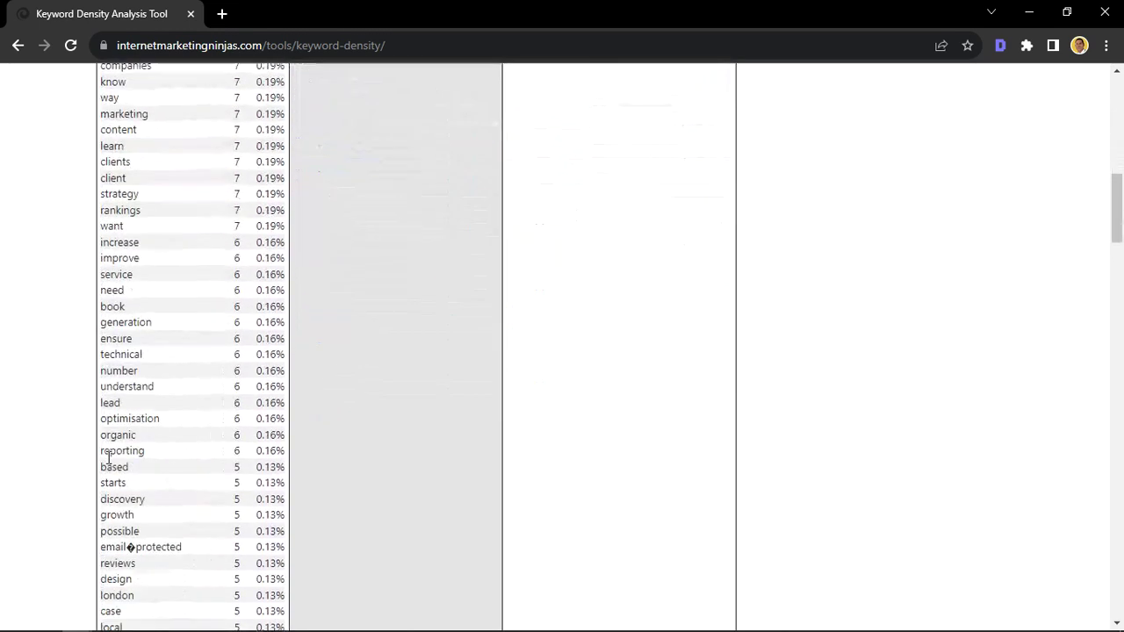
scroll(108, 455, "down", 11)
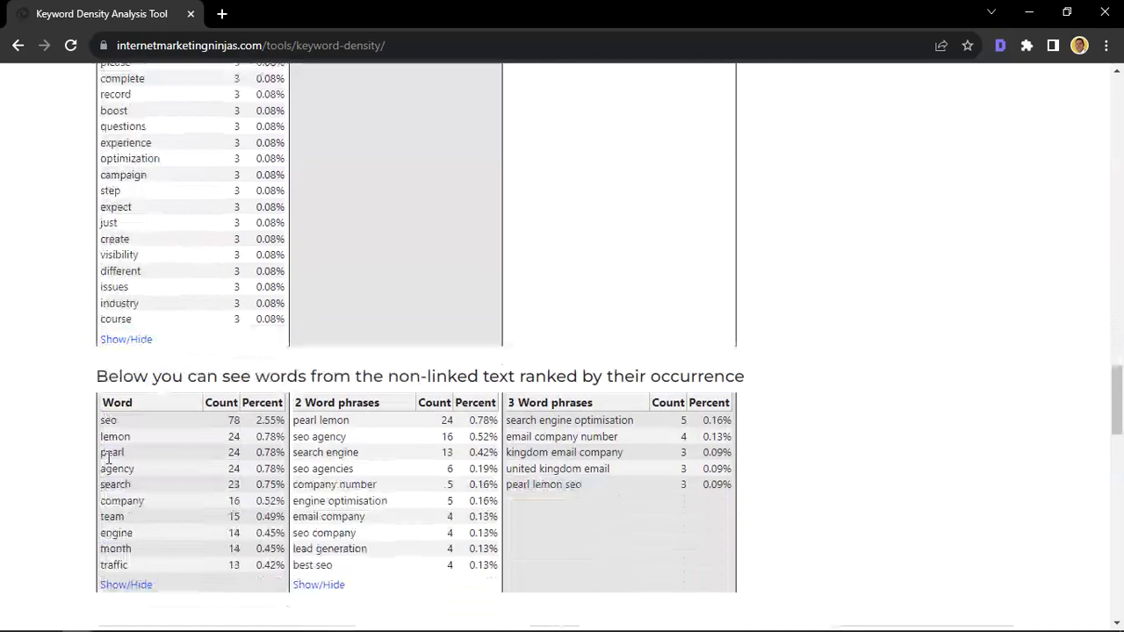
scroll(108, 456, "up", 6)
scroll(108, 457, "up", 15)
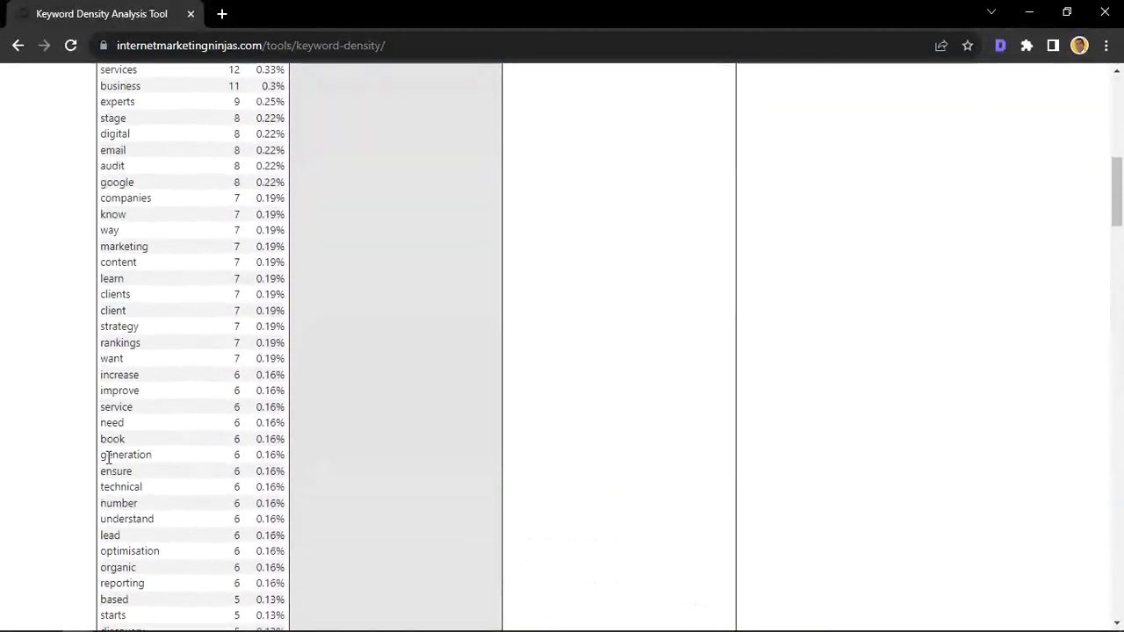
scroll(108, 457, "down", 3)
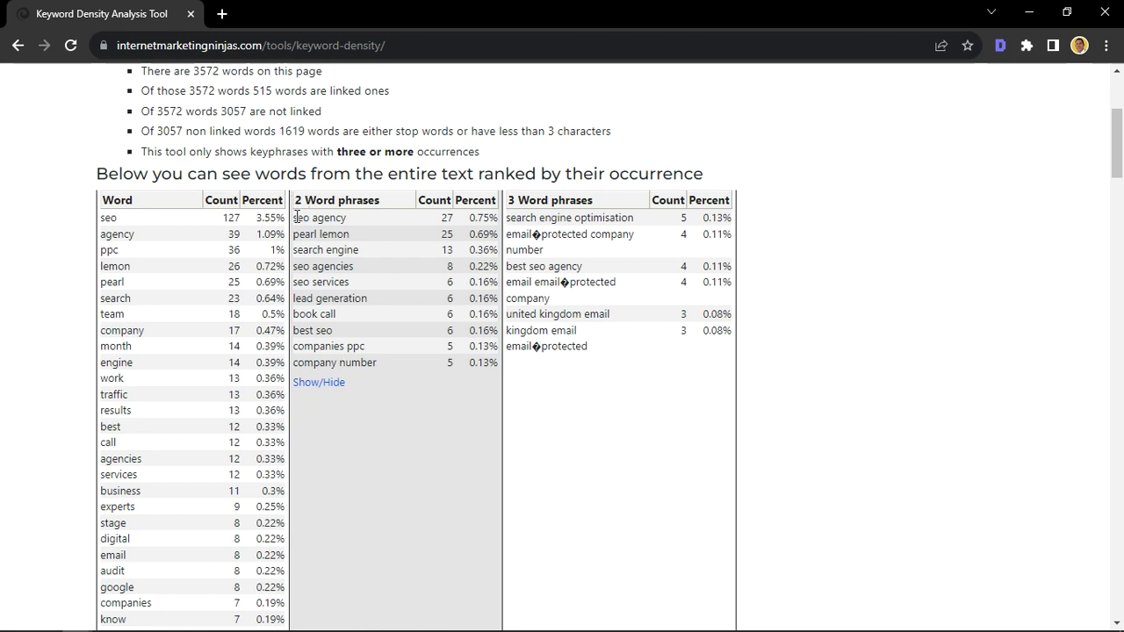
Expand the full list of two-word phrases for the entire text and look through it.
left_click_drag(294, 216, 342, 218)
left_click(347, 217)
left_click(314, 385)
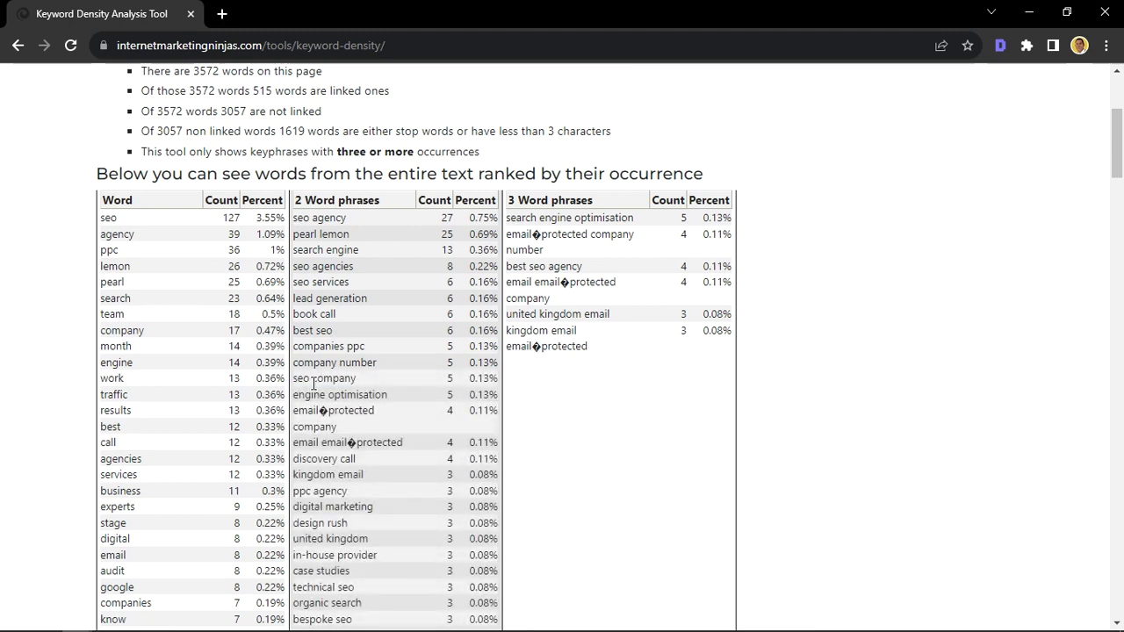
scroll(314, 383, "down", 10)
scroll(314, 383, "up", 12)
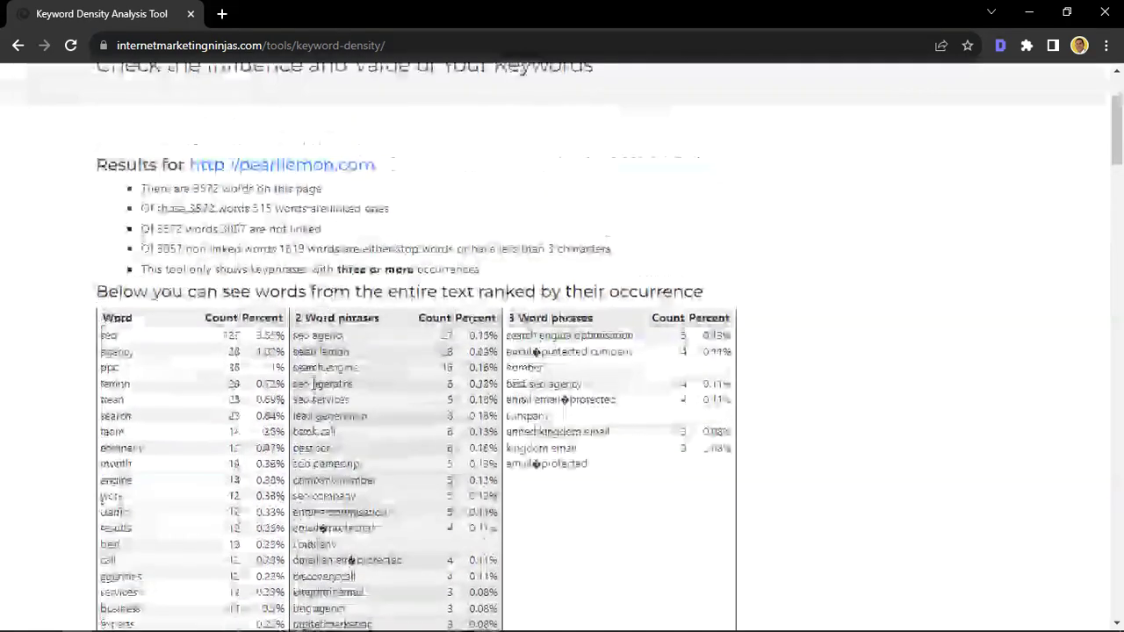
Examine the three-word phrases ranked by occurrence in the entire text, starting with "search engine optimisation".
scroll(313, 383, "down", 1)
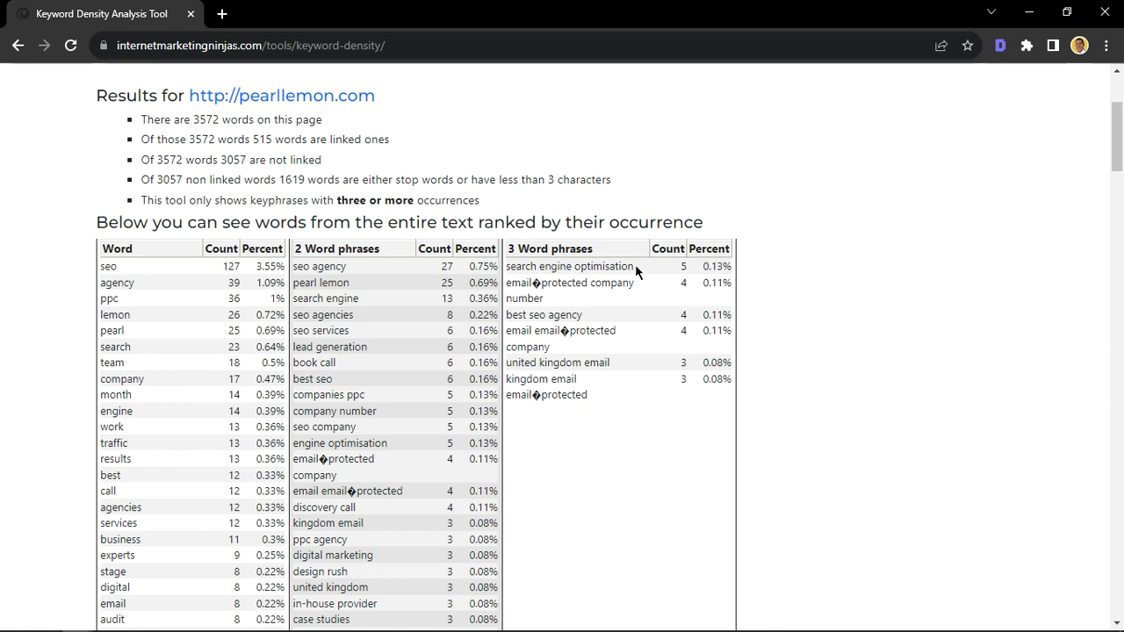
left_click_drag(636, 270, 508, 253)
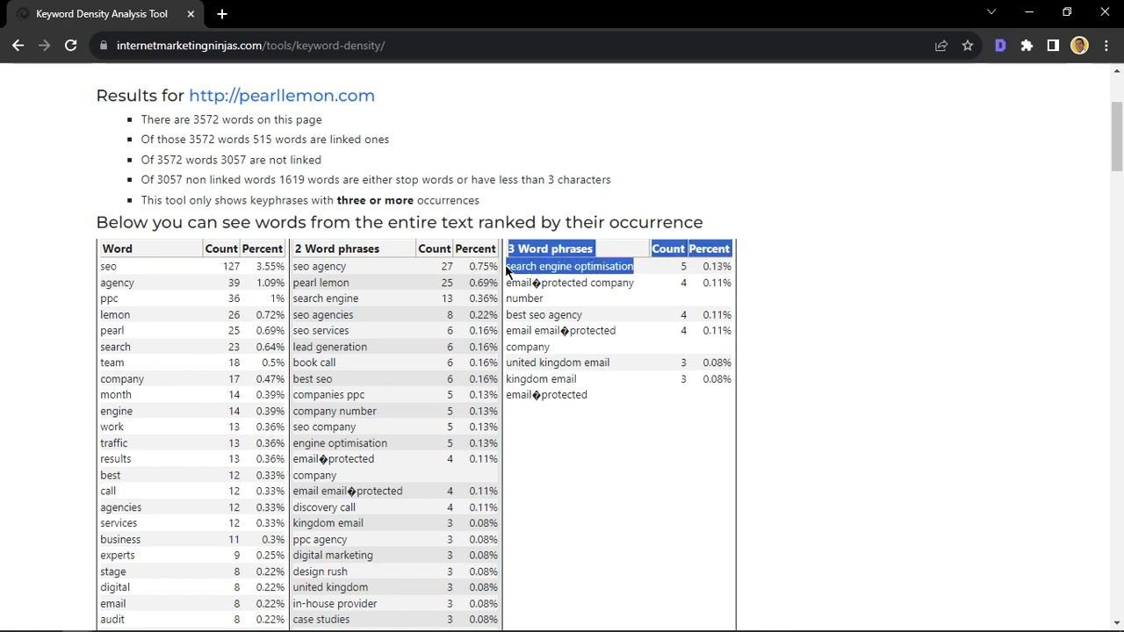
left_click(565, 429)
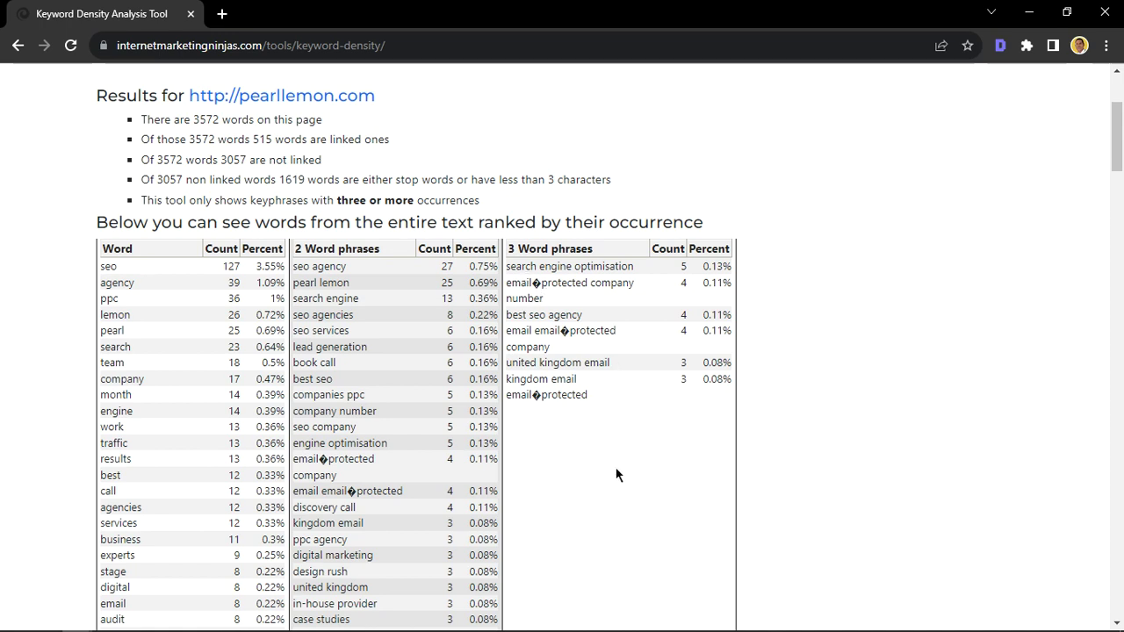
scroll(616, 474, "up", 3)
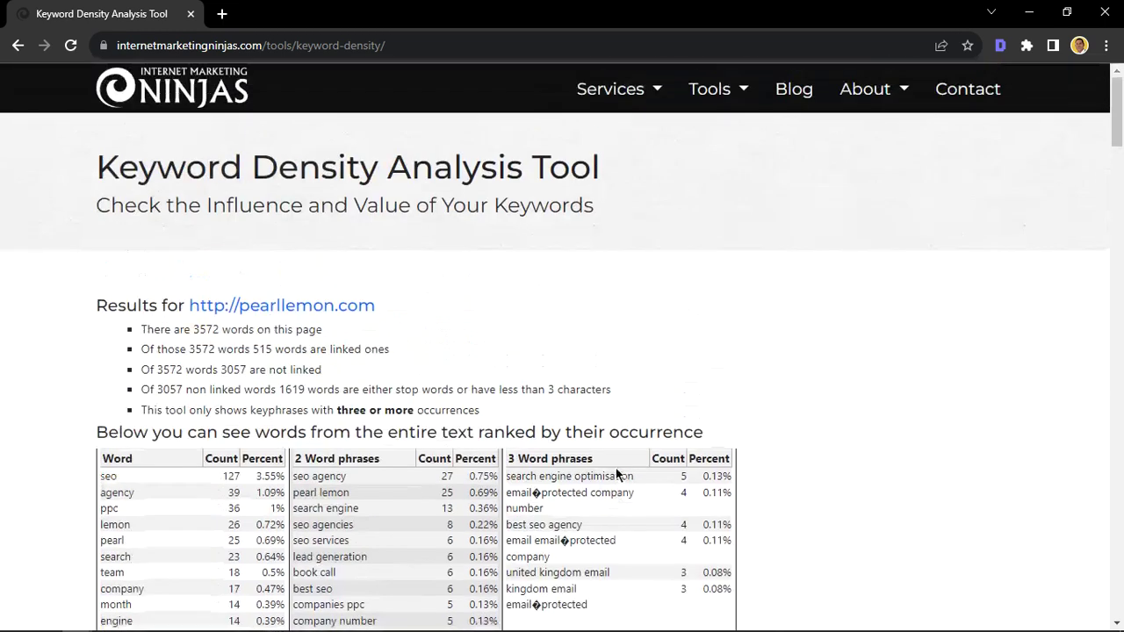